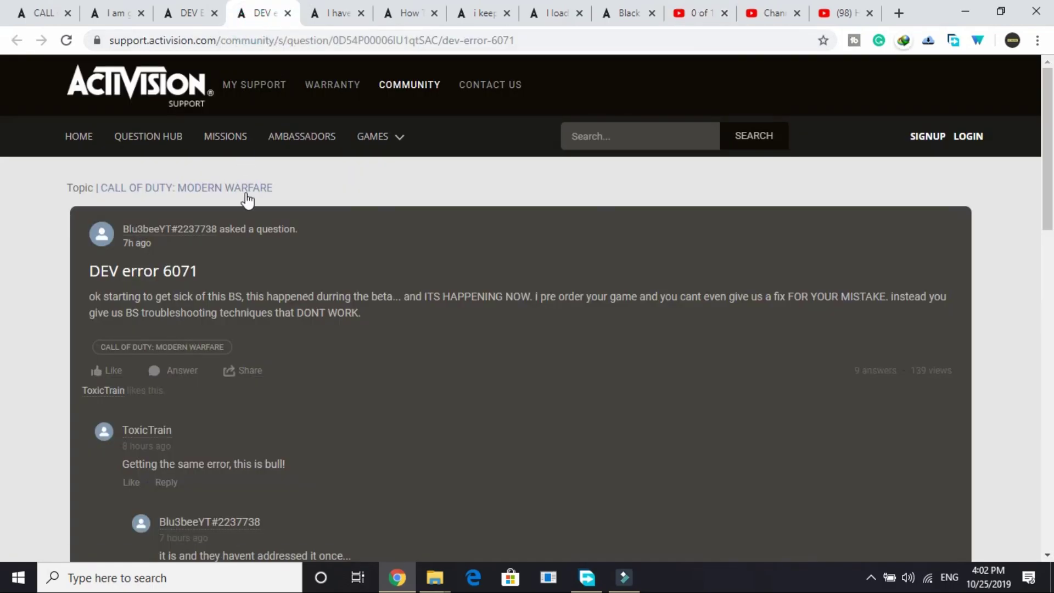
- Browse the open DEV error threads, selecting the DEV Error 6068 question title along the way
click(334, 12)
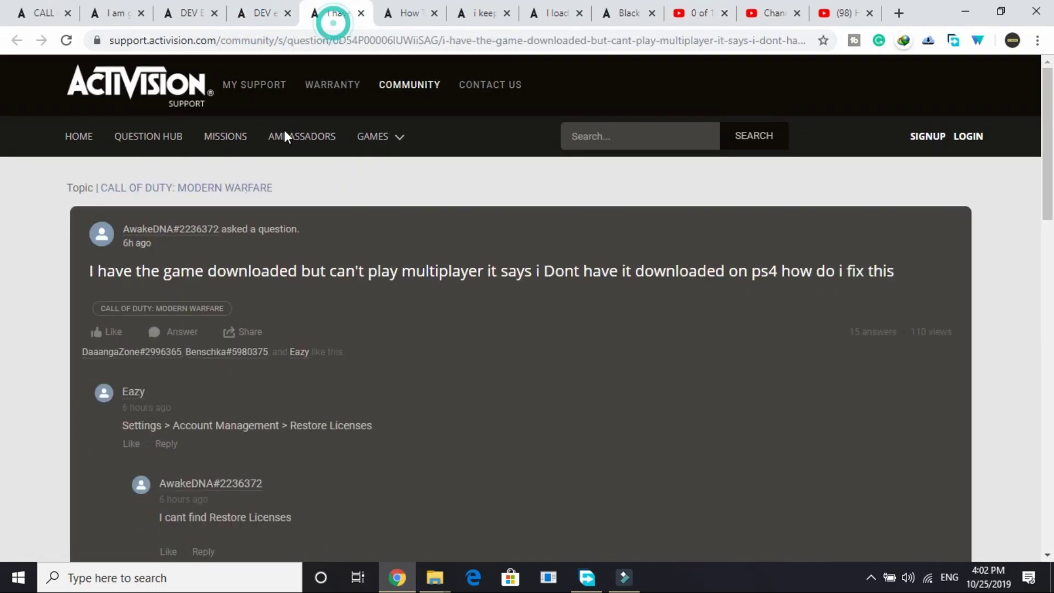
click(180, 13)
scroll(295, 339, up, 10)
triple_click(296, 339)
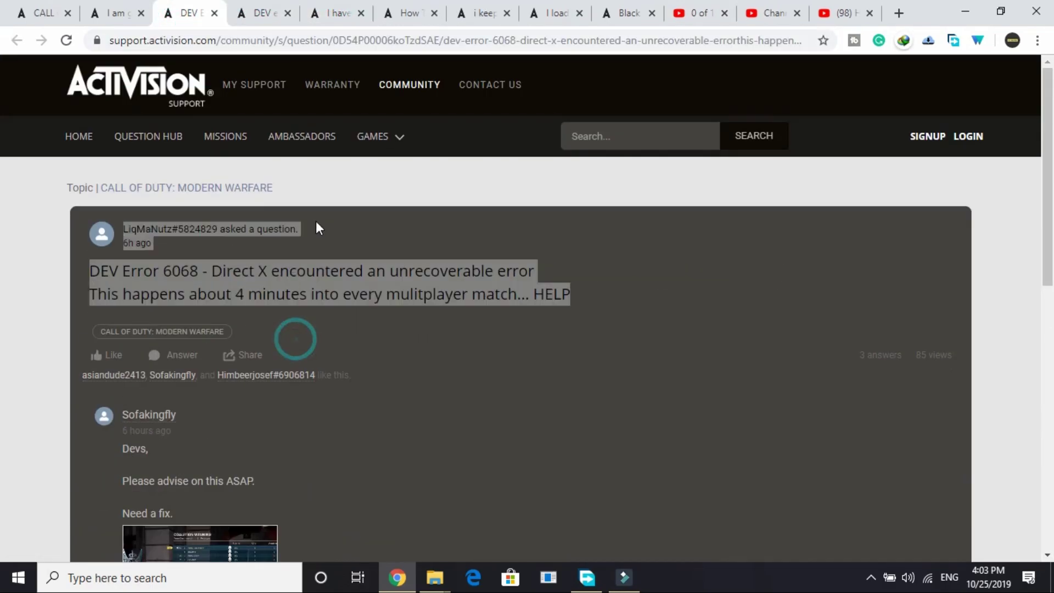
click(337, 12)
- Highlight then clear the 'How To fix Dev Error 6065' title, and open a blank Google tab
click(409, 12)
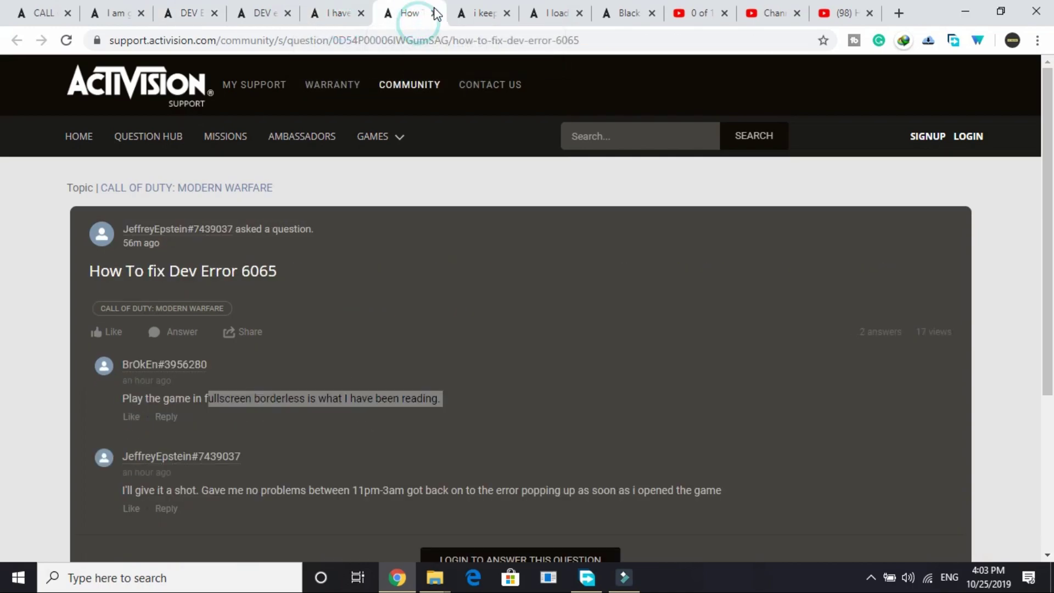
click(277, 268)
drag(86, 272, 277, 275)
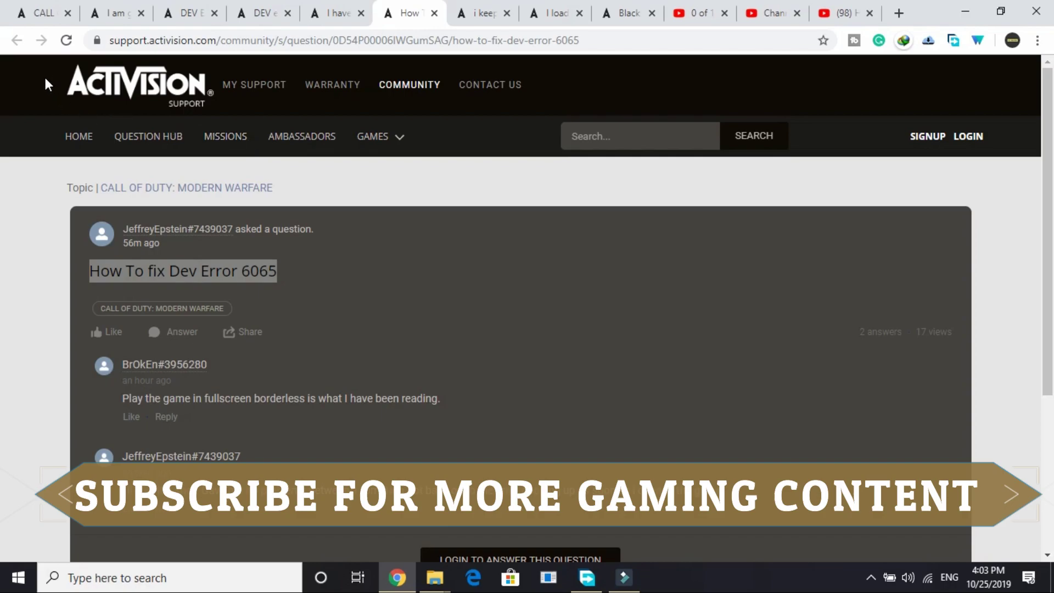
click(325, 187)
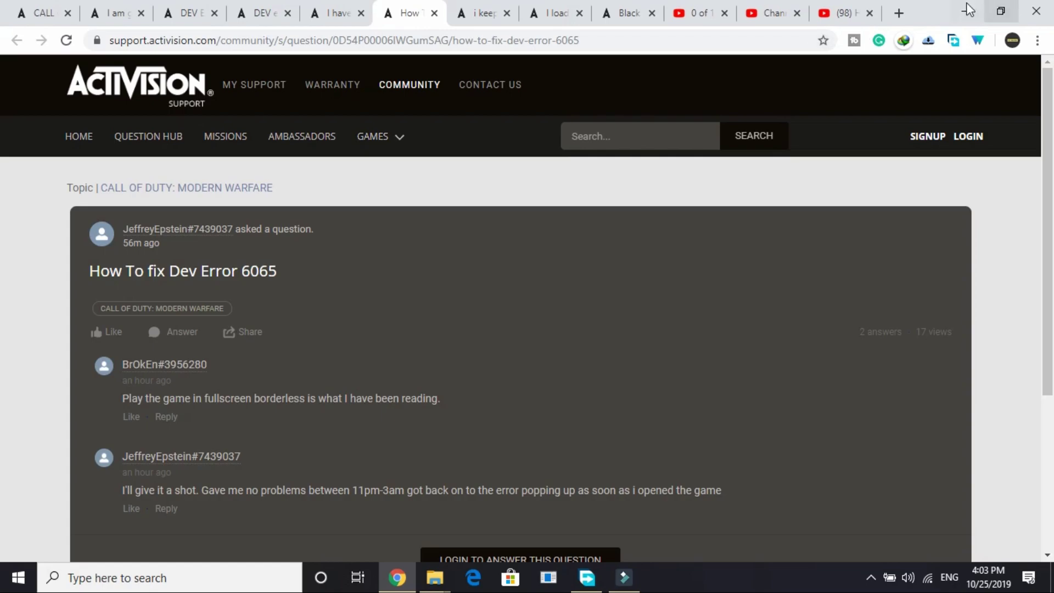
key(ctrl+t)
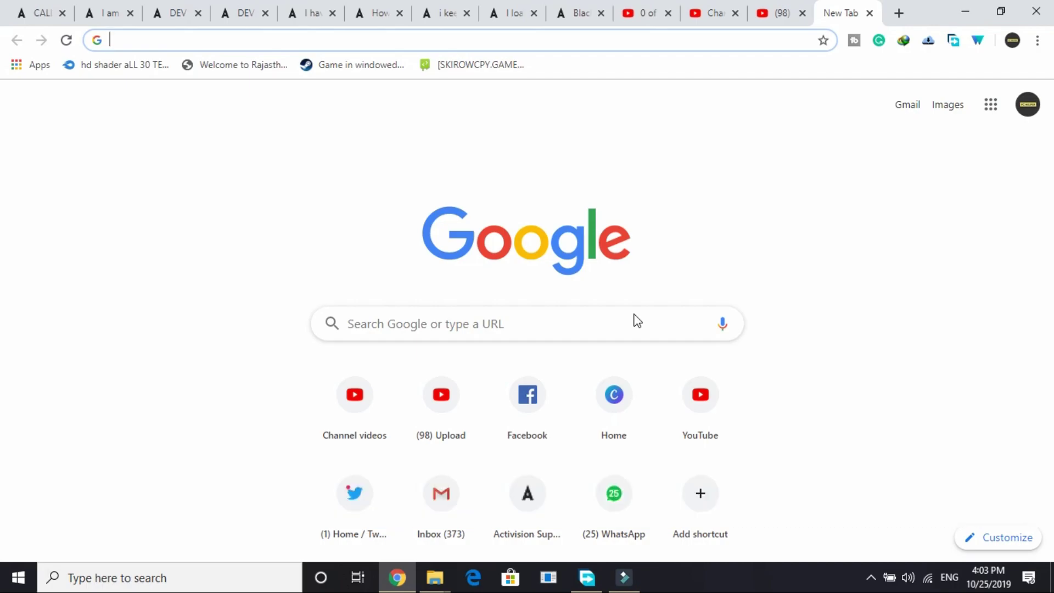
- Show the 'How To Clean Boot Windows 10 PC' YouTube video with its title selected
click(776, 13)
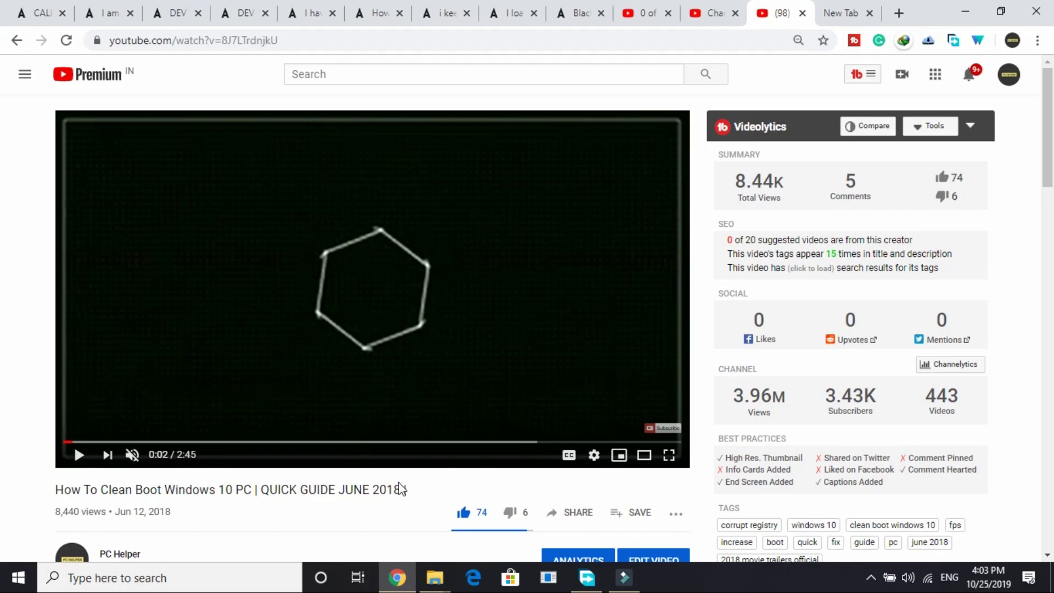
mouse_move(406, 489)
mouse_down()
mouse_move(50, 504)
mouse_move(59, 489)
mouse_up()
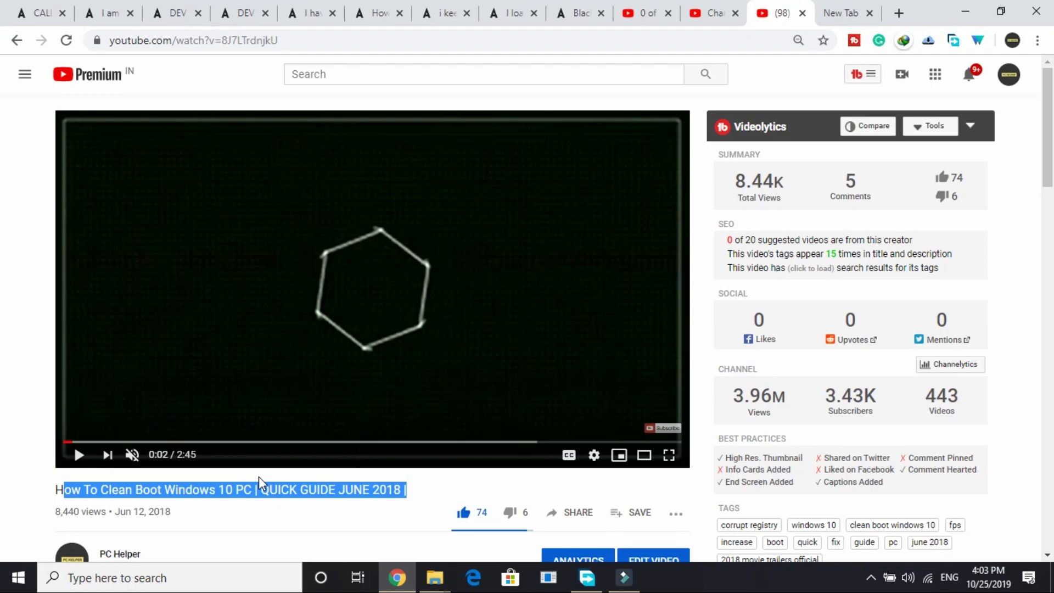
- Highlight 'game in fullscreen borderless' in the 6065 answer, then select the question title
click(359, 13)
scroll(193, 446, down, 1)
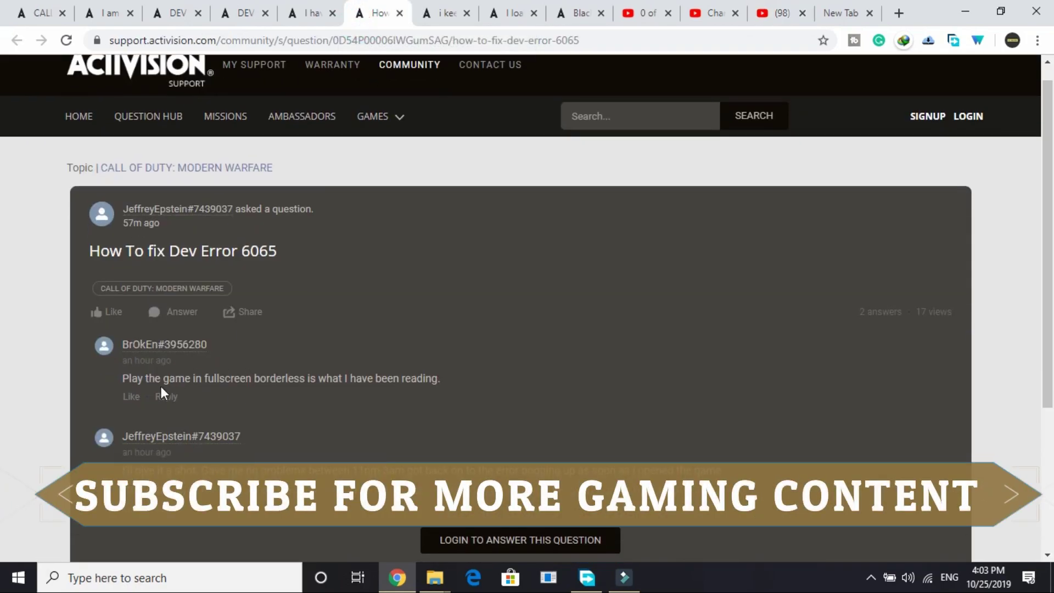
drag(164, 378, 313, 378)
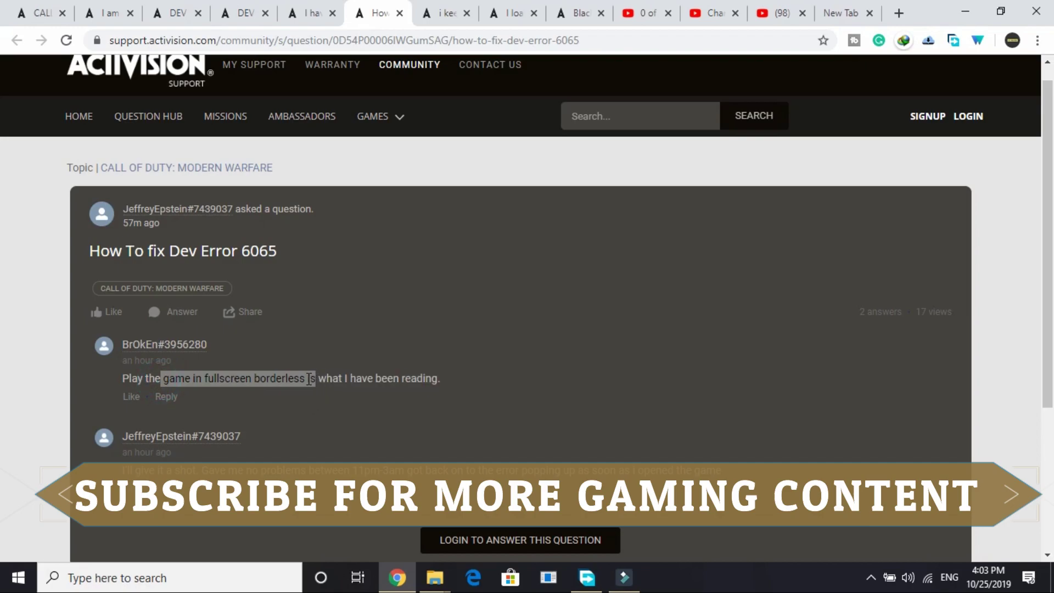
scroll(251, 368, up, 1)
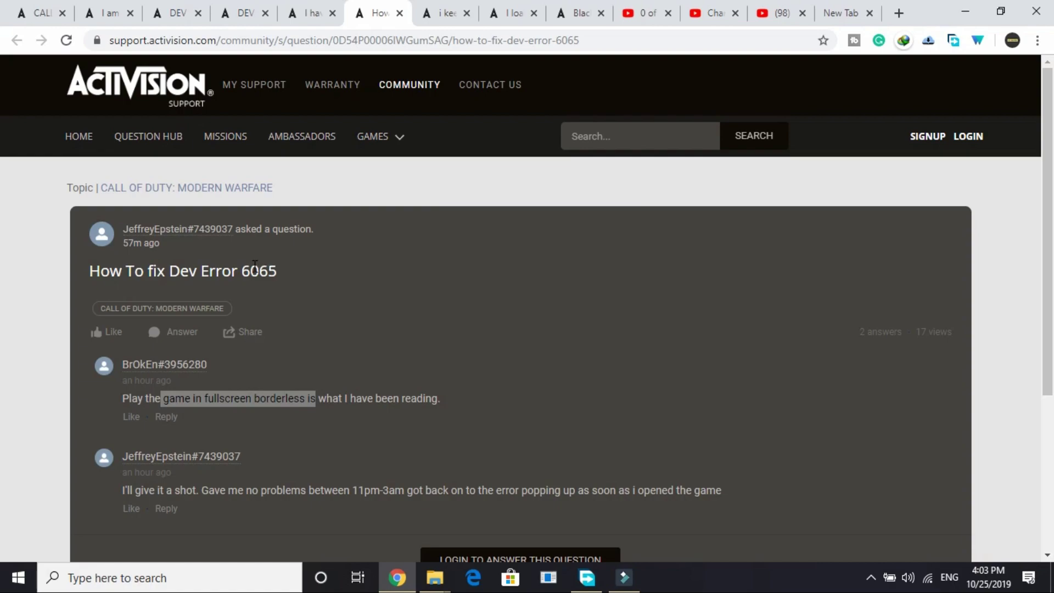
drag(277, 270, 254, 271)
key(shift+Home)
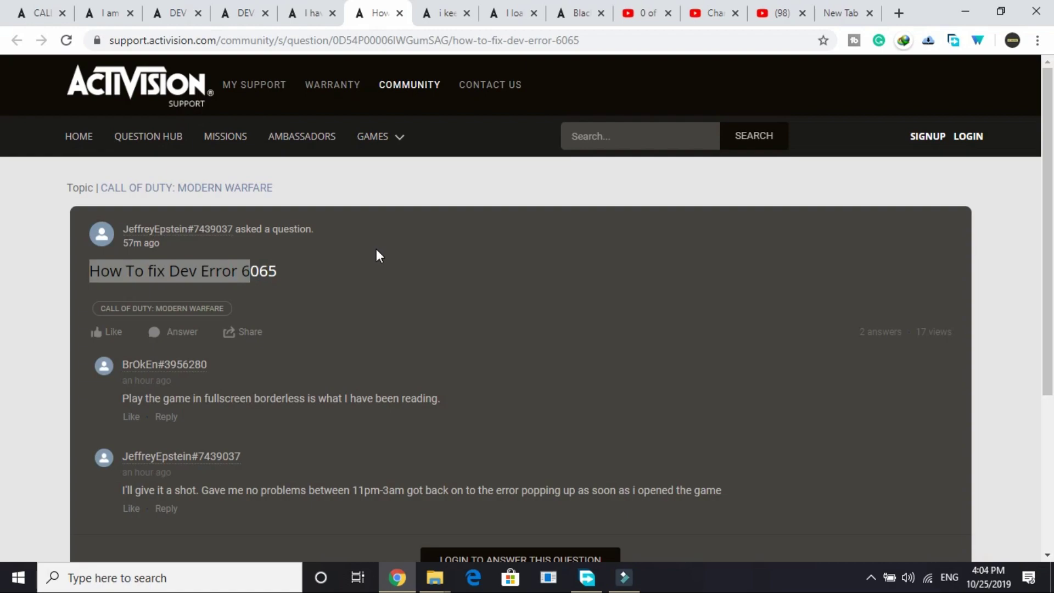